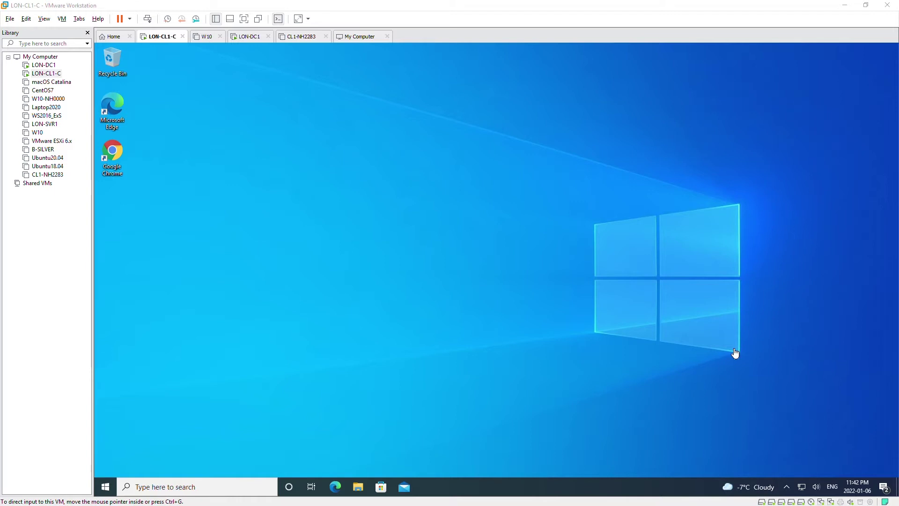
Open Control Panel from a Start search for 'control' and search its settings for 'create a restor'.
{"action": "key", "text": "super"}
{"action": "left_click", "coordinate": [545, 145]}
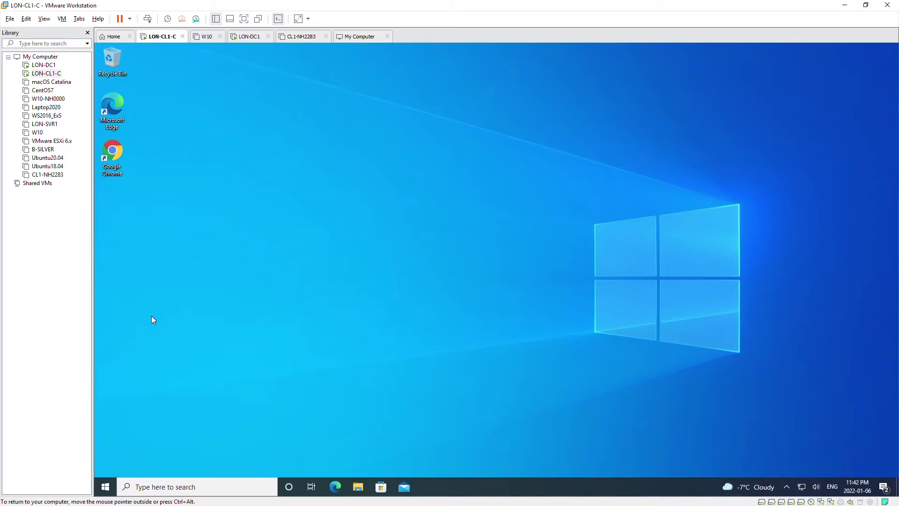
{"action": "left_click", "coordinate": [108, 487]}
{"action": "type", "text": "c"}
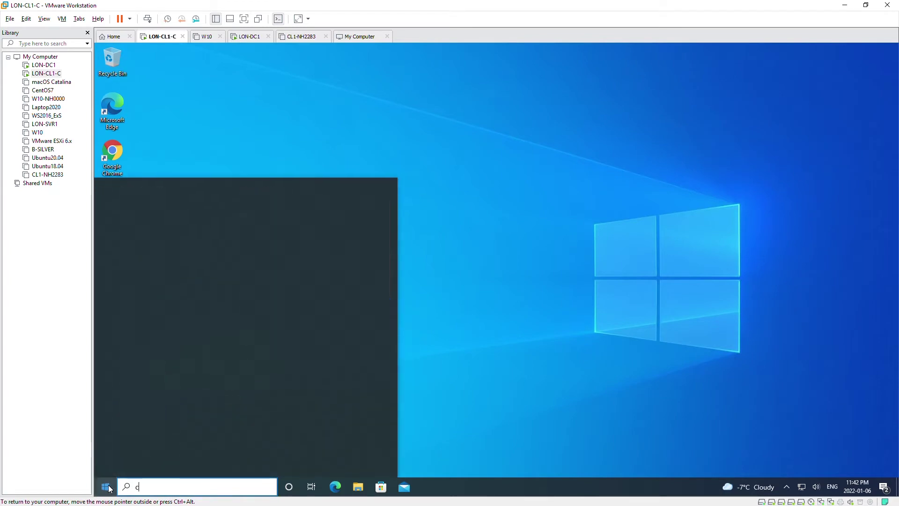
{"action": "type", "text": "ontrol"}
{"action": "key", "text": "Return"}
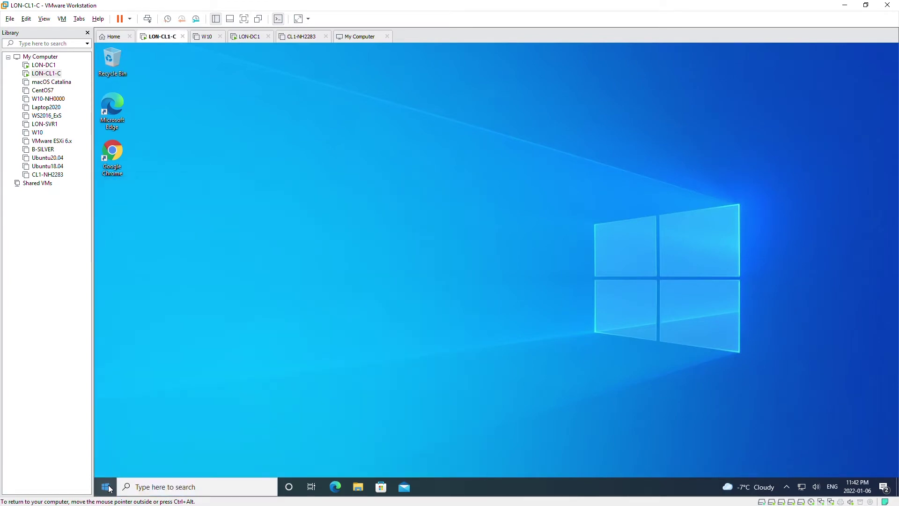
{"action": "left_click", "coordinate": [687, 141]}
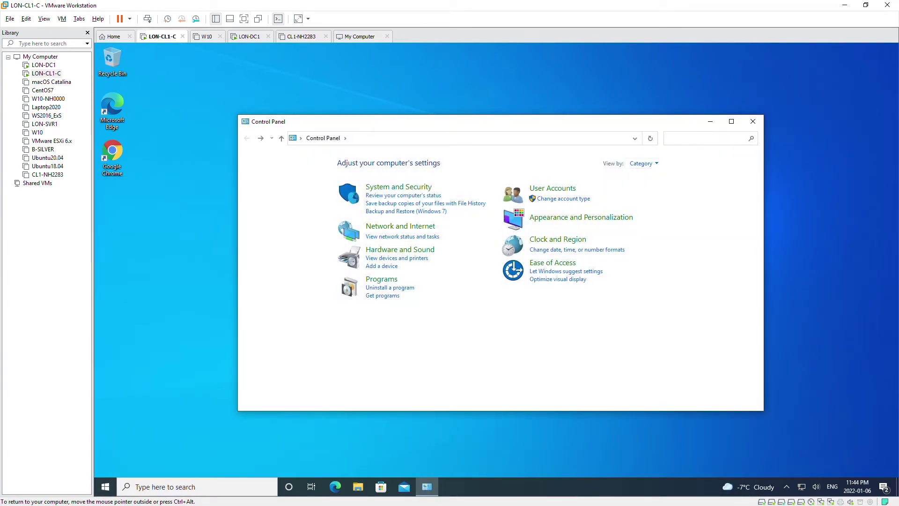
{"action": "type", "text": "create a"}
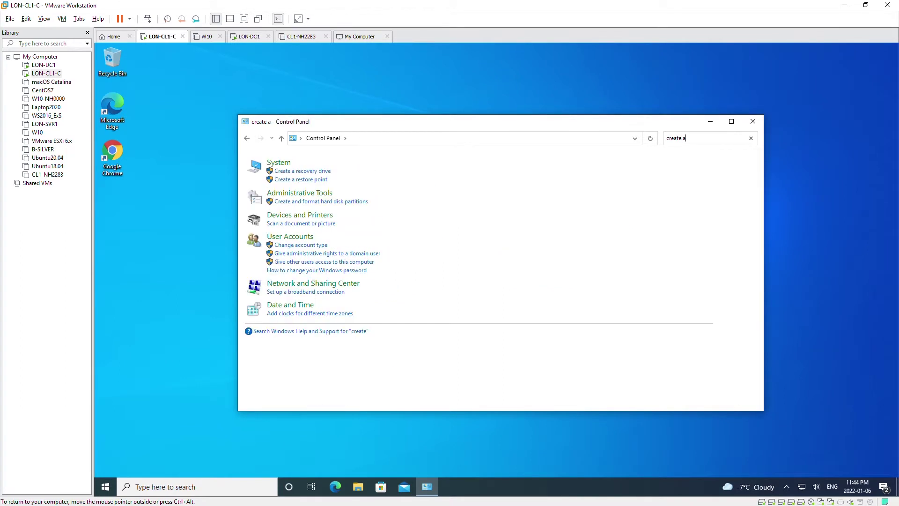
{"action": "type", "text": " restore"}
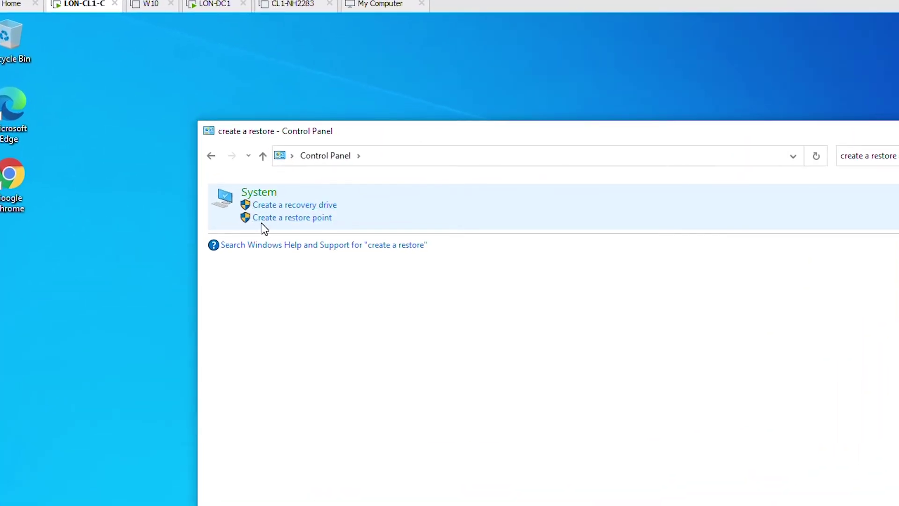
From 'Create a restore point', set Local Disk (C:) to 'Turn on system protection' and apply it.
{"action": "left_click", "coordinate": [291, 219]}
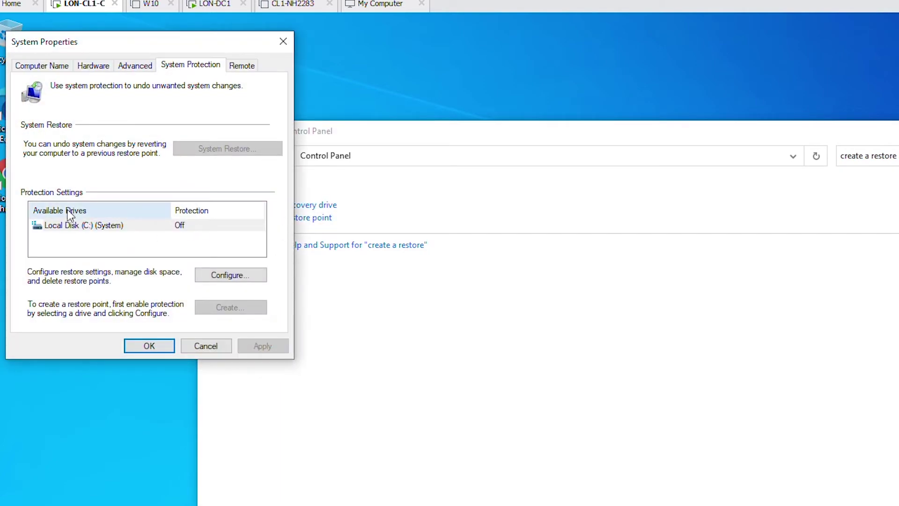
{"action": "left_click", "coordinate": [75, 229]}
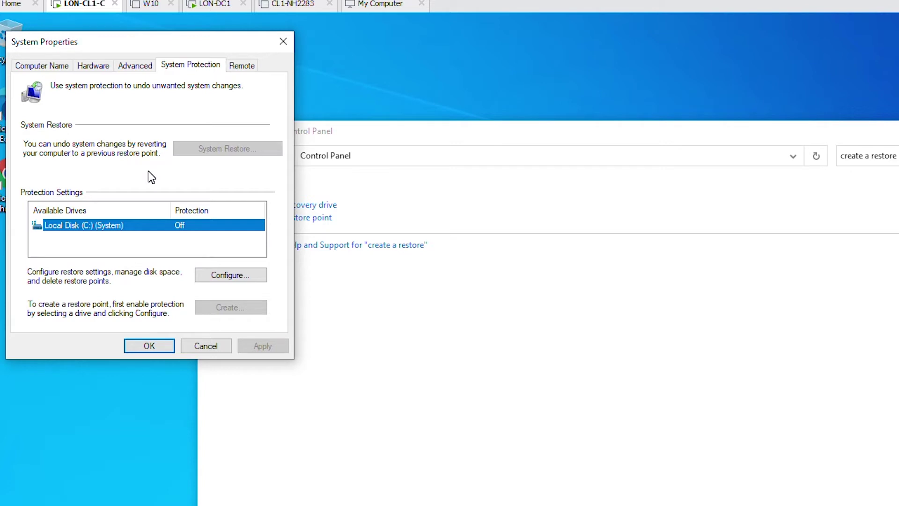
{"action": "left_click", "coordinate": [235, 276]}
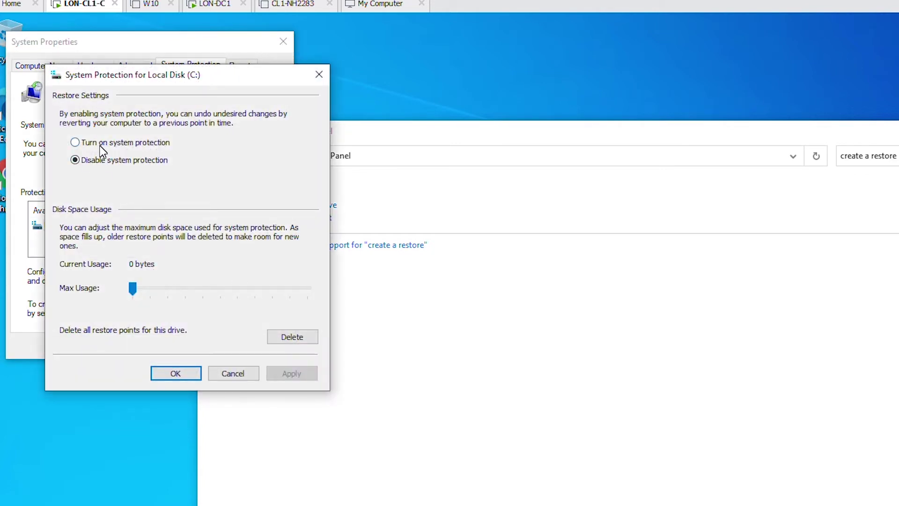
{"action": "left_click", "coordinate": [98, 143]}
{"action": "left_click", "coordinate": [296, 374]}
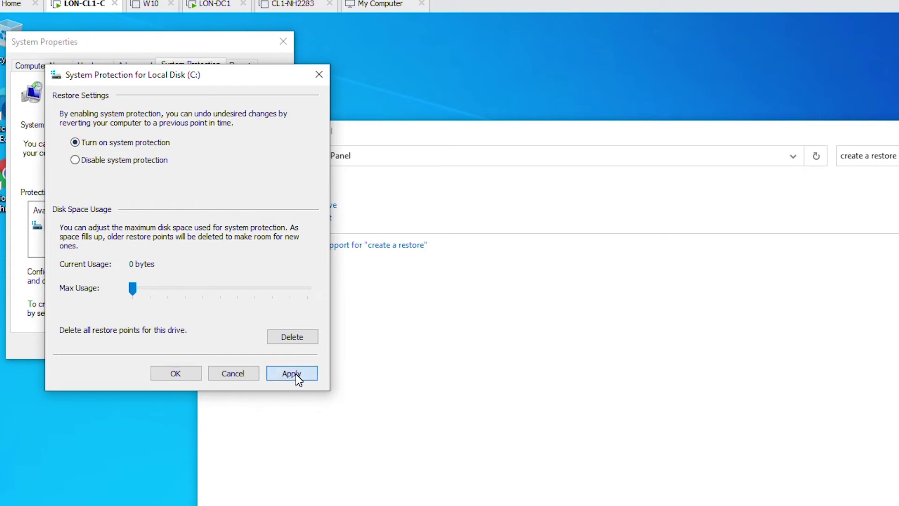
{"action": "left_click", "coordinate": [177, 372]}
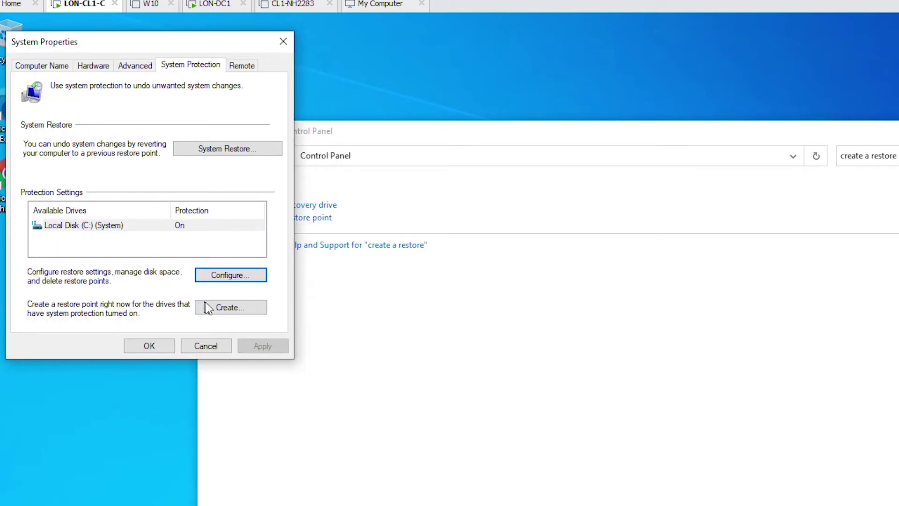
Create a restore point named 'Test', dismiss the success message, and close System Properties.
{"action": "left_click", "coordinate": [230, 308]}
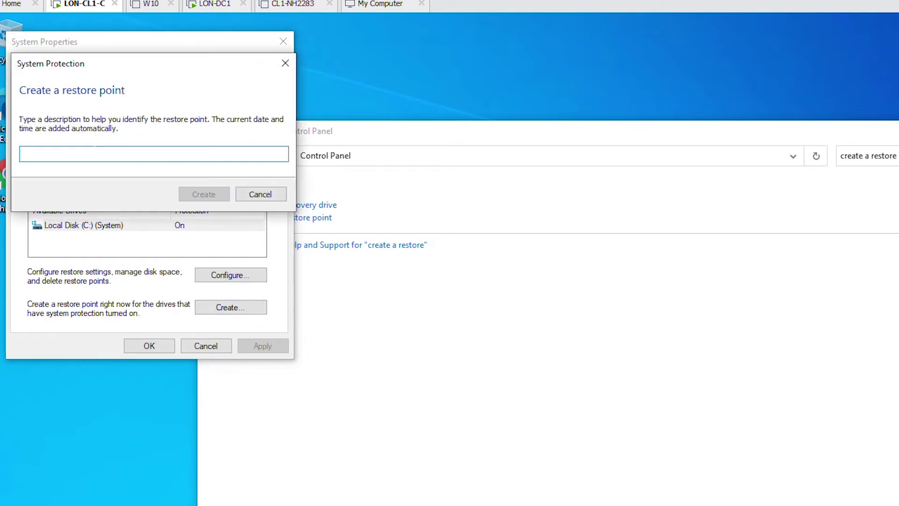
{"action": "type", "text": "Test"}
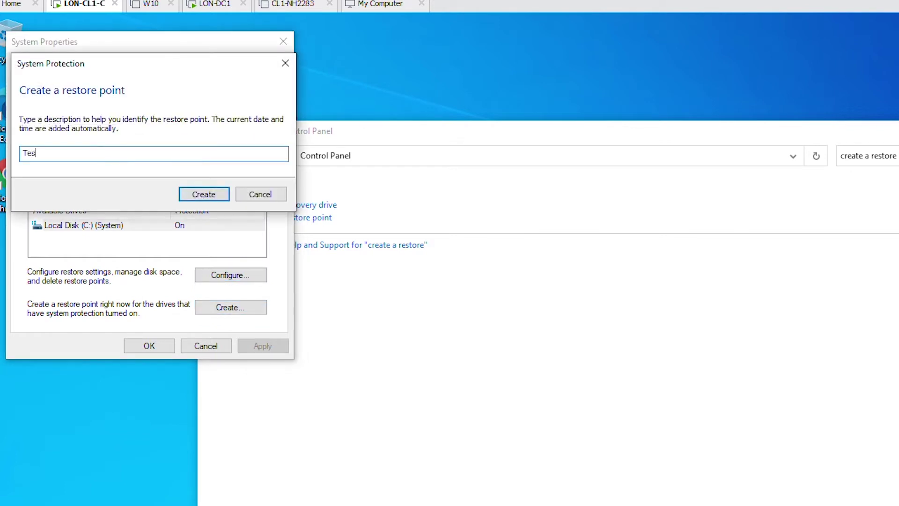
{"action": "left_click", "coordinate": [200, 199]}
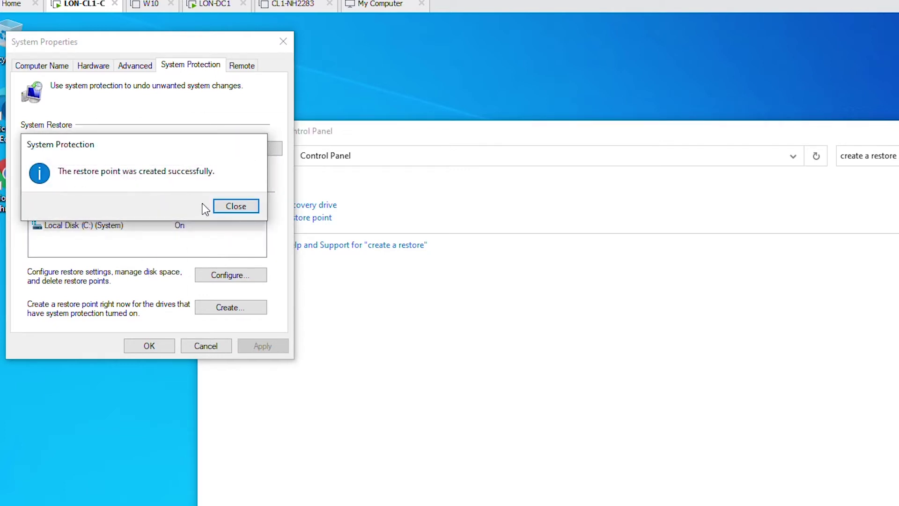
{"action": "left_click", "coordinate": [236, 206]}
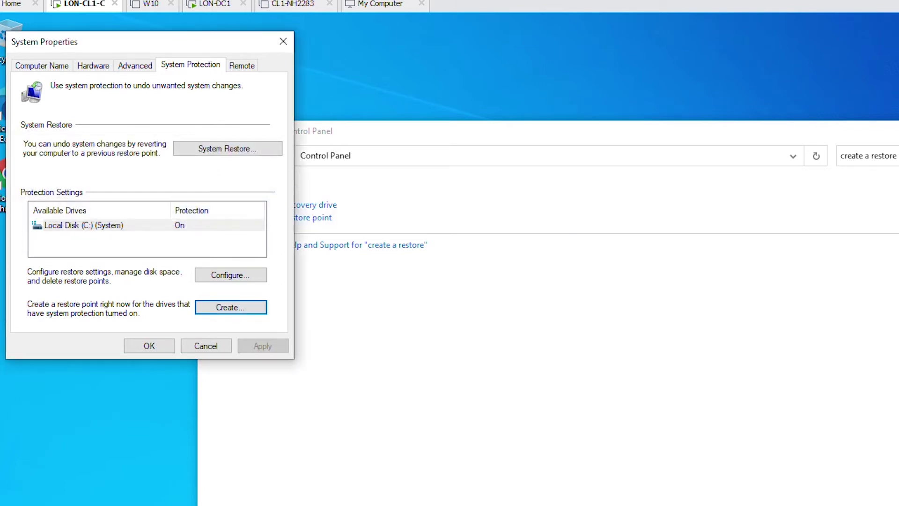
{"action": "left_click", "coordinate": [162, 347]}
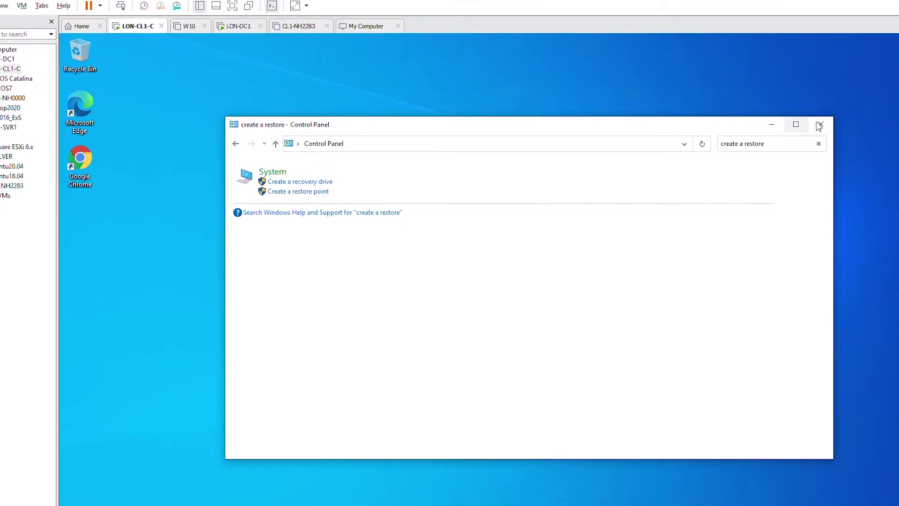
Close Control Panel and reopen it through a Start search for 'con'.
{"action": "left_click", "coordinate": [755, 123]}
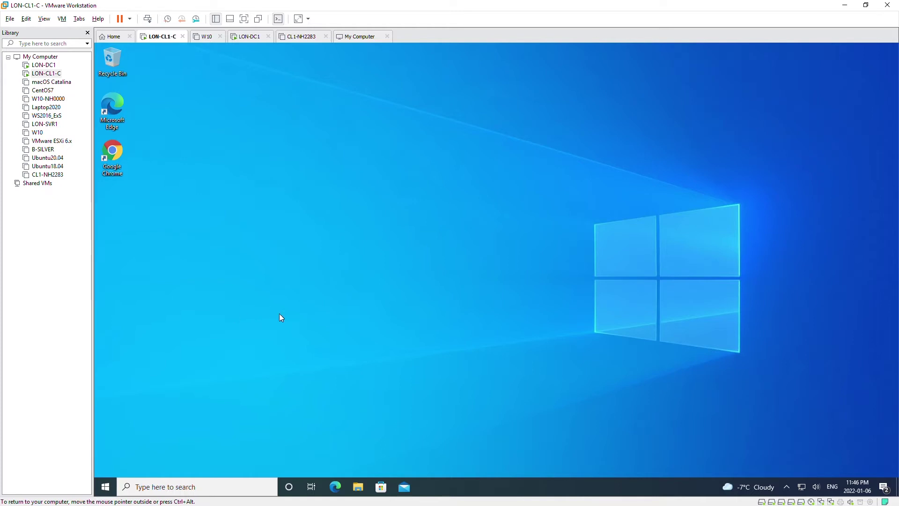
{"action": "left_click", "coordinate": [104, 489]}
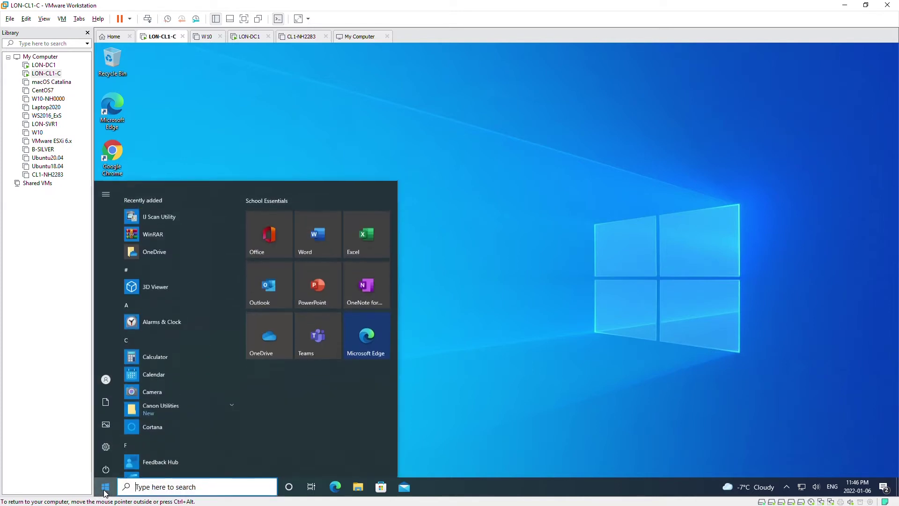
{"action": "type", "text": "con"}
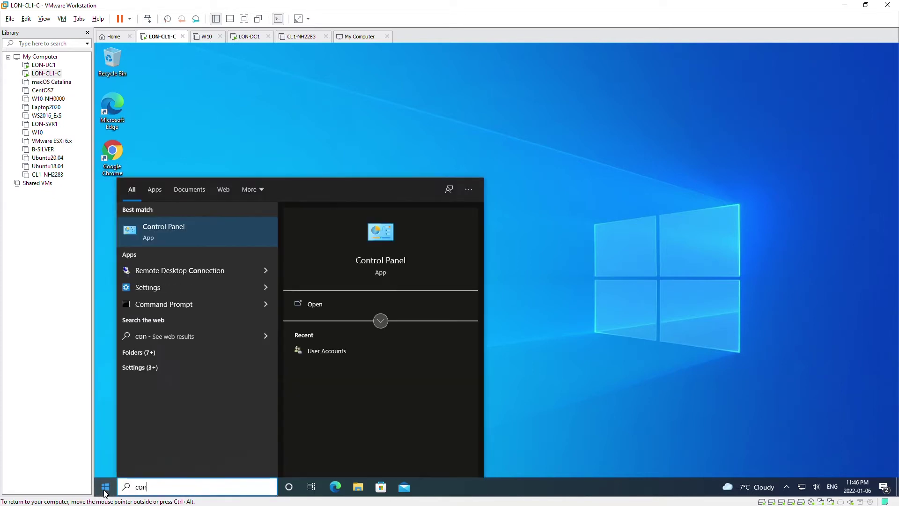
{"action": "key", "text": "Return"}
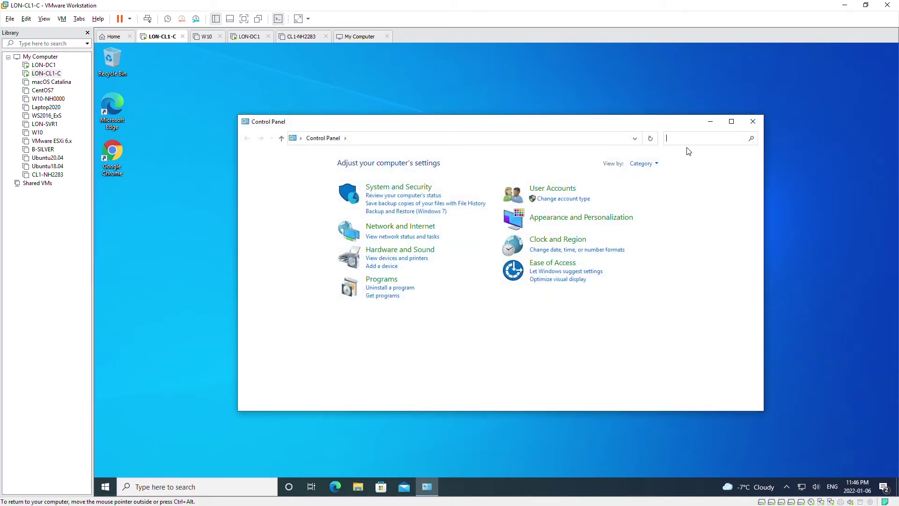
Search Control Panel for 'restore' and open System's 'Create a restore point' setting.
{"action": "left_click", "coordinate": [687, 137]}
{"action": "type", "text": "restore"}
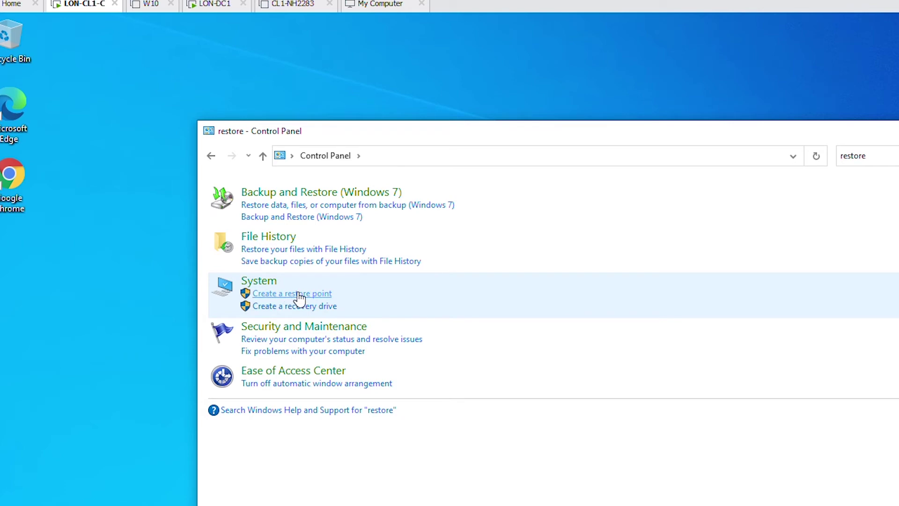
{"action": "left_click", "coordinate": [300, 294]}
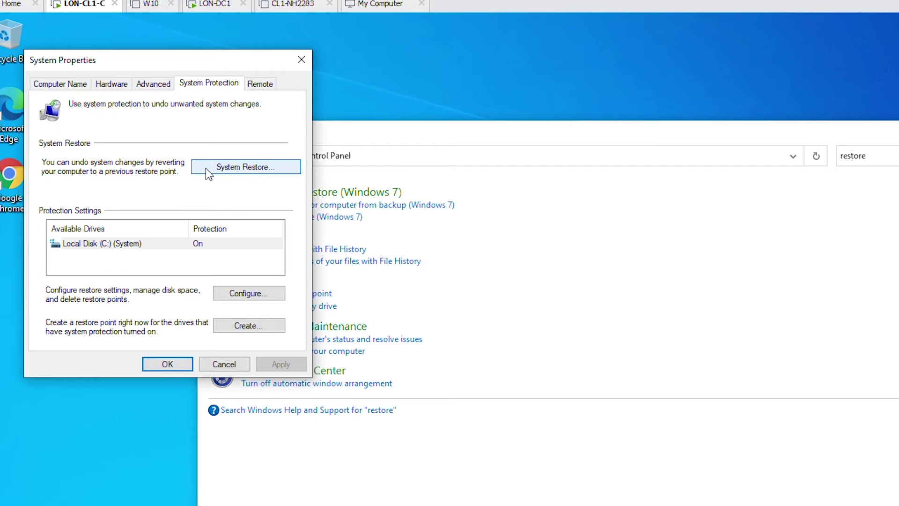
Run the System Restore wizard with the 'Test' restore point and confirm the uninterruptible restore.
{"action": "left_click", "coordinate": [255, 171]}
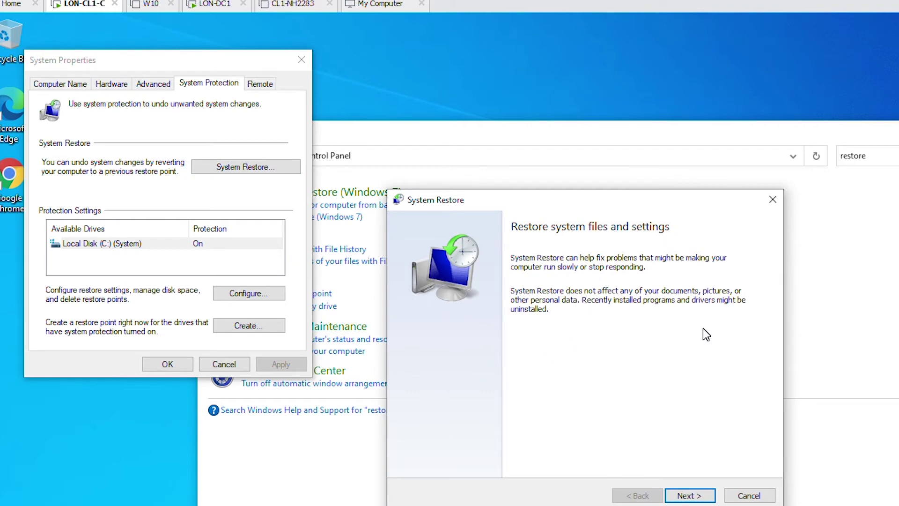
{"action": "left_click", "coordinate": [686, 496]}
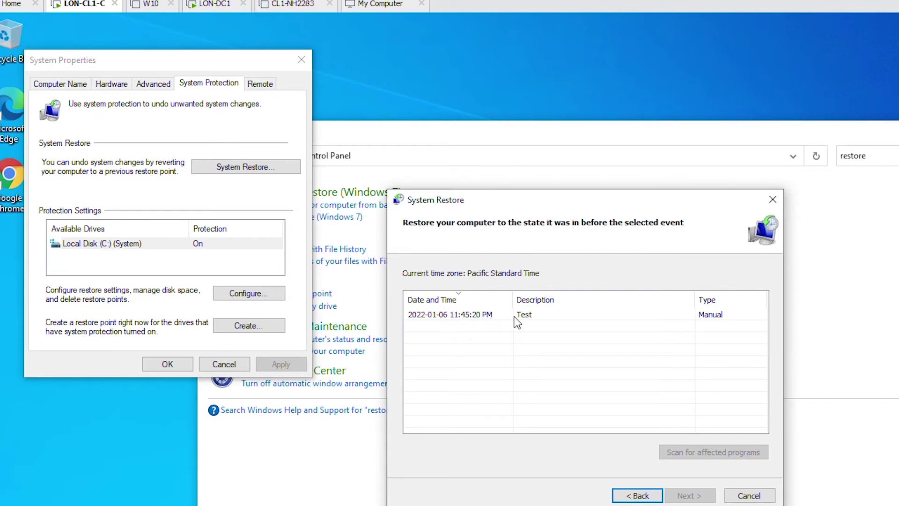
{"action": "left_click", "coordinate": [487, 321]}
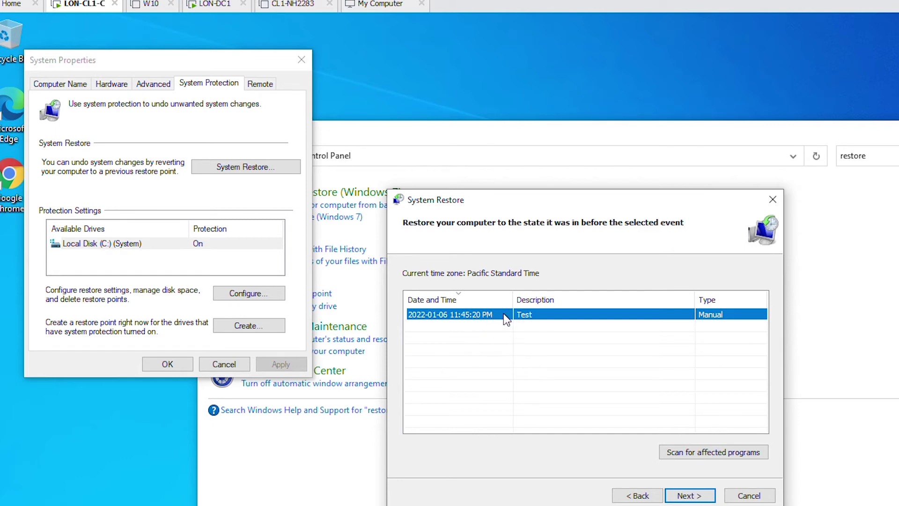
{"action": "left_click", "coordinate": [696, 497]}
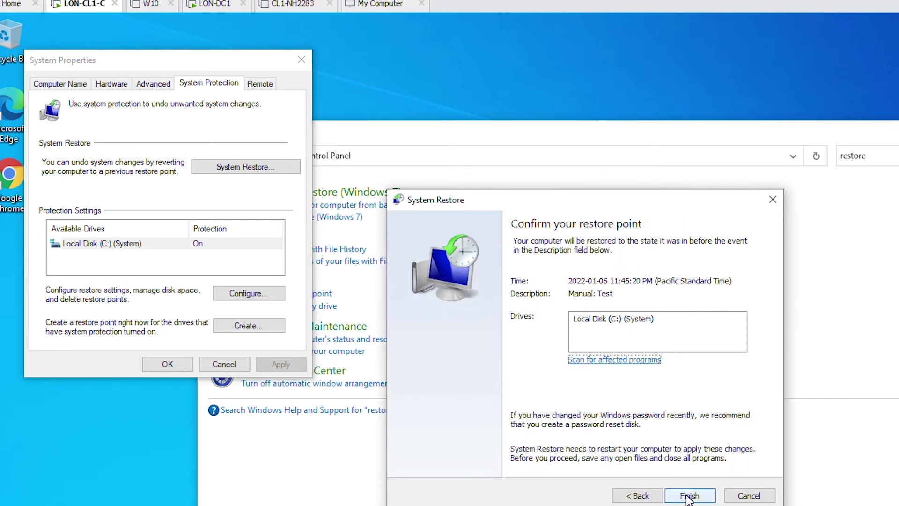
{"action": "left_click", "coordinate": [688, 497]}
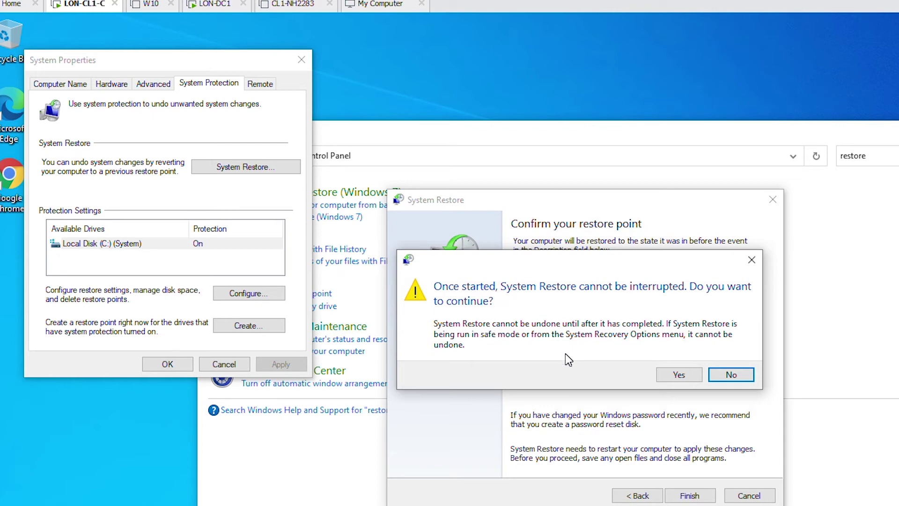
{"action": "left_click", "coordinate": [679, 374]}
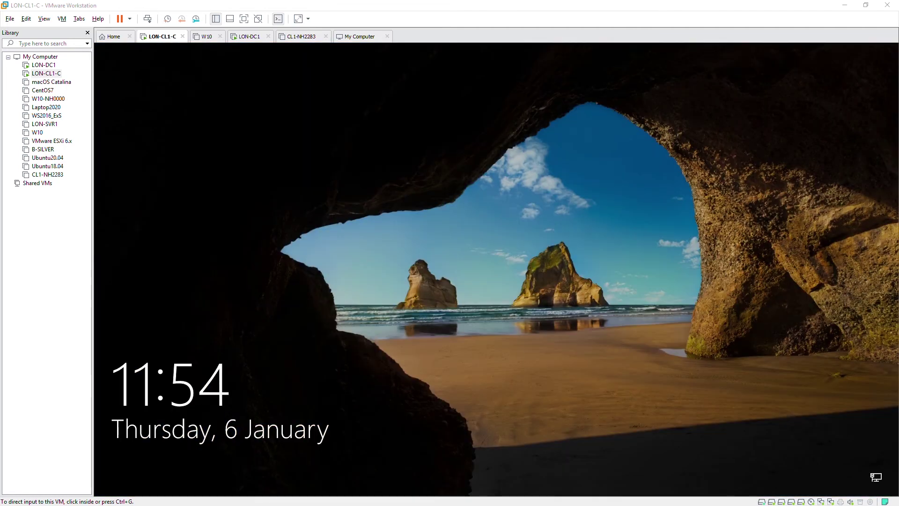
Sign back in as Administrator with the account password and bring up the System Restore success message.
{"action": "left_click", "coordinate": [311, 201]}
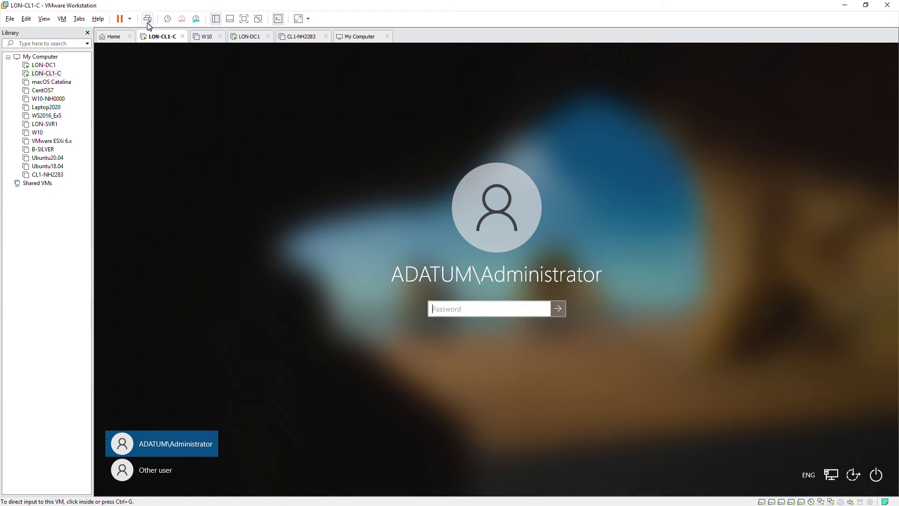
{"action": "left_click", "coordinate": [147, 20]}
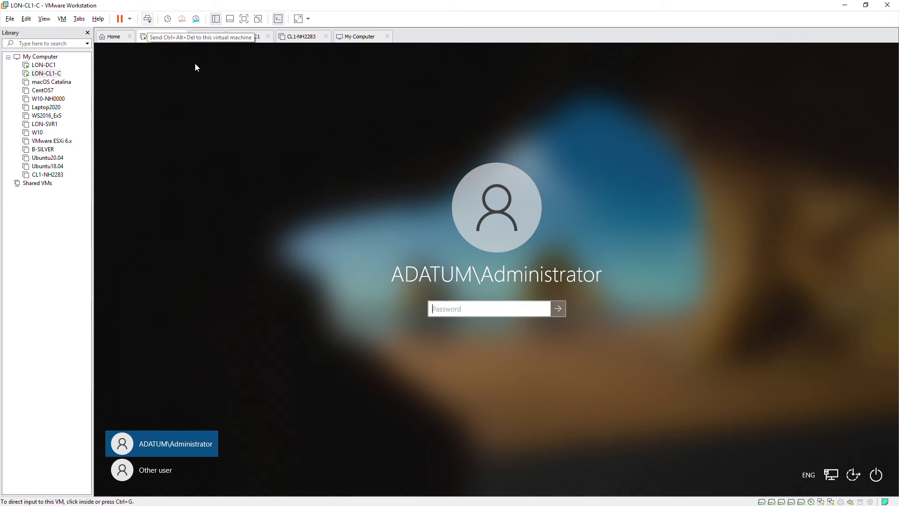
{"action": "left_click", "coordinate": [444, 304]}
{"action": "type", "text": "Pa"}
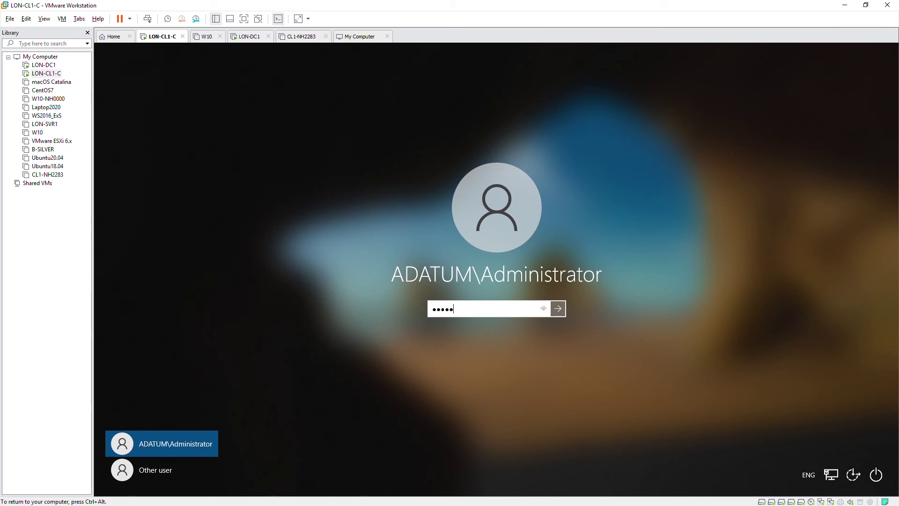
{"action": "key", "text": "Return"}
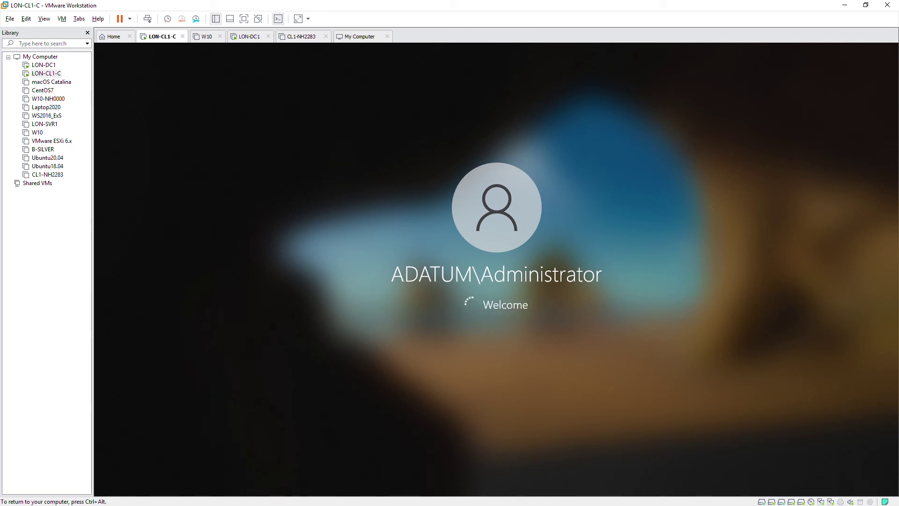
{"action": "key", "text": "ctrl+alt"}
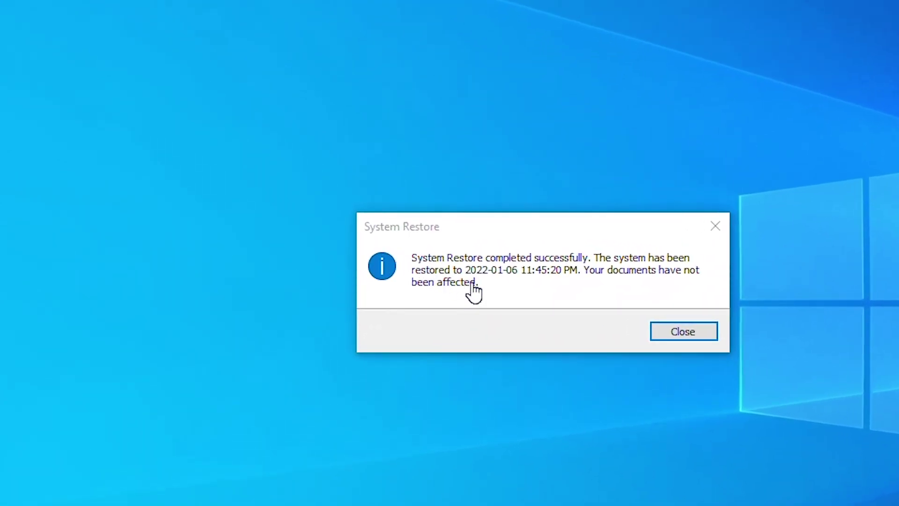
{"action": "left_click", "coordinate": [553, 270]}
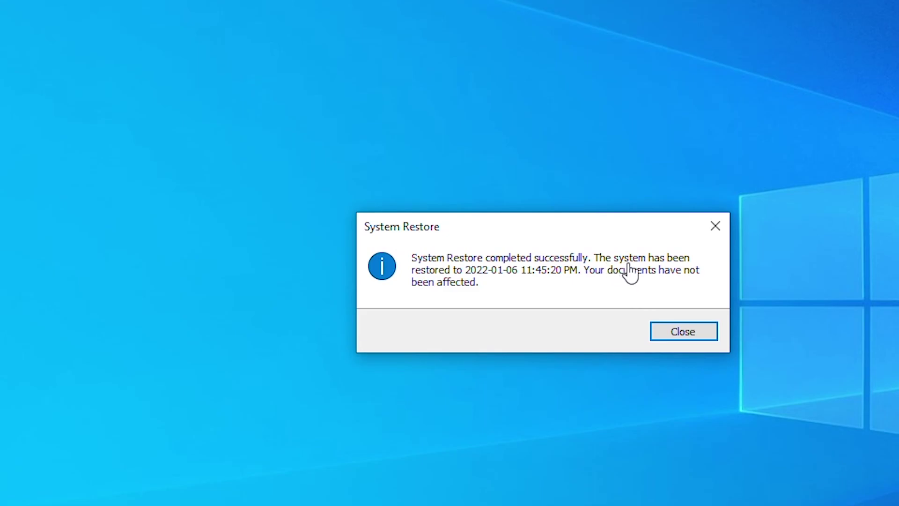